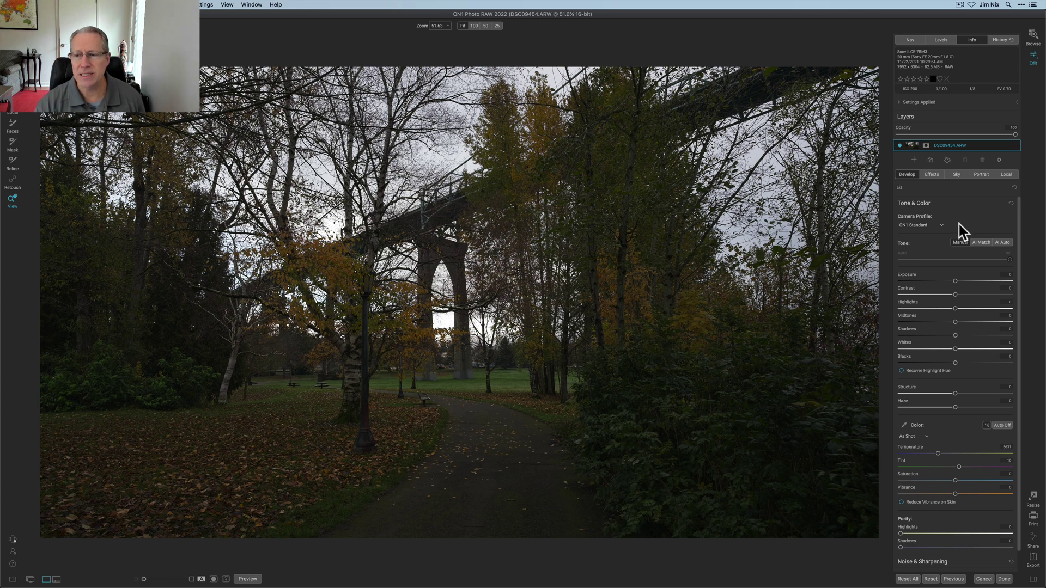
Apply AI Auto tone, then set Temperature 5025, Tint 20 and Vibrance 19, comparing with the original
left_click(1004, 249)
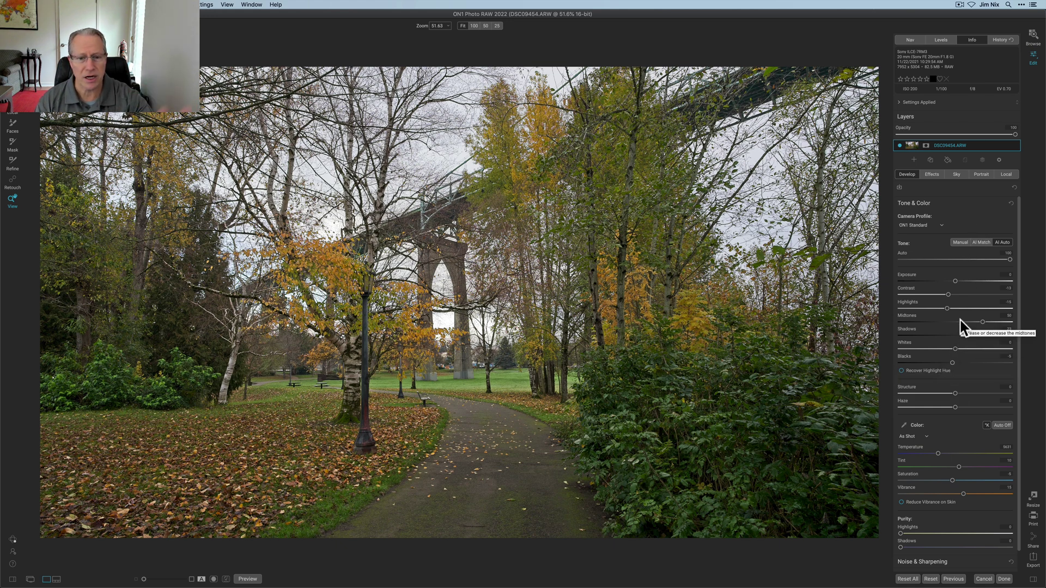
scroll(957, 428, "down", 2)
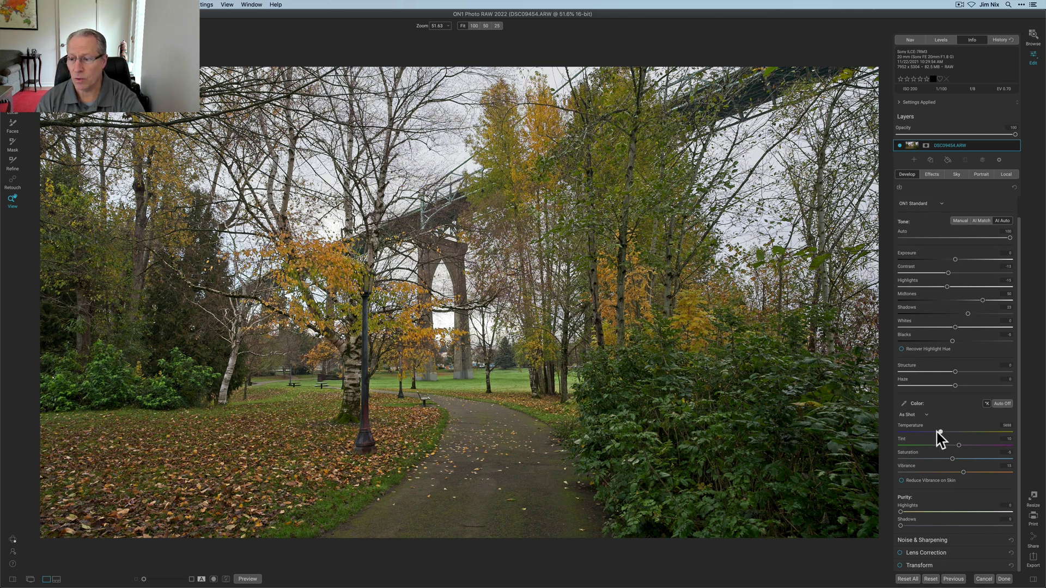
left_click_drag(933, 433, 932, 432)
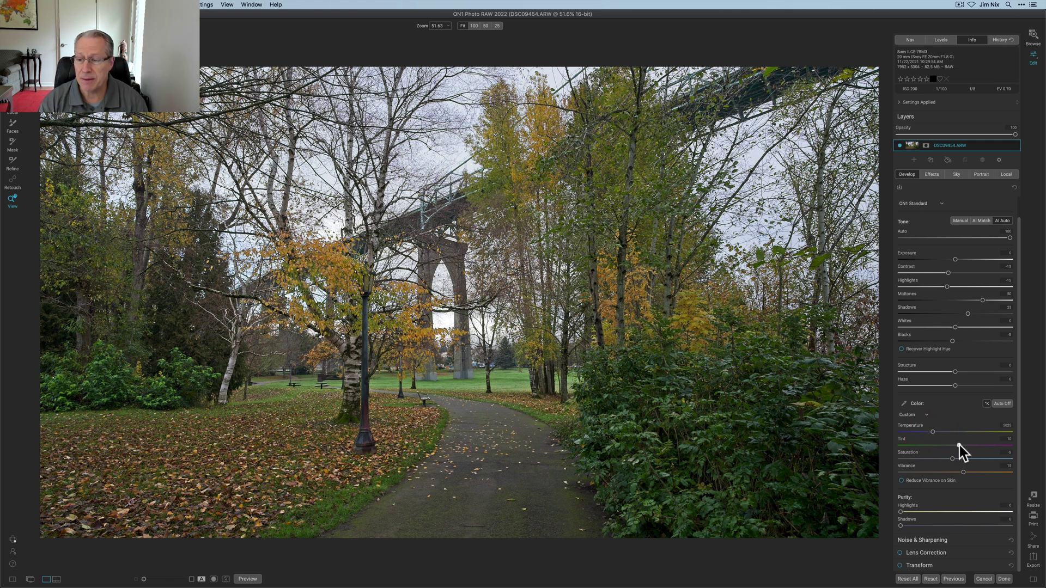
left_click_drag(959, 446, 963, 445)
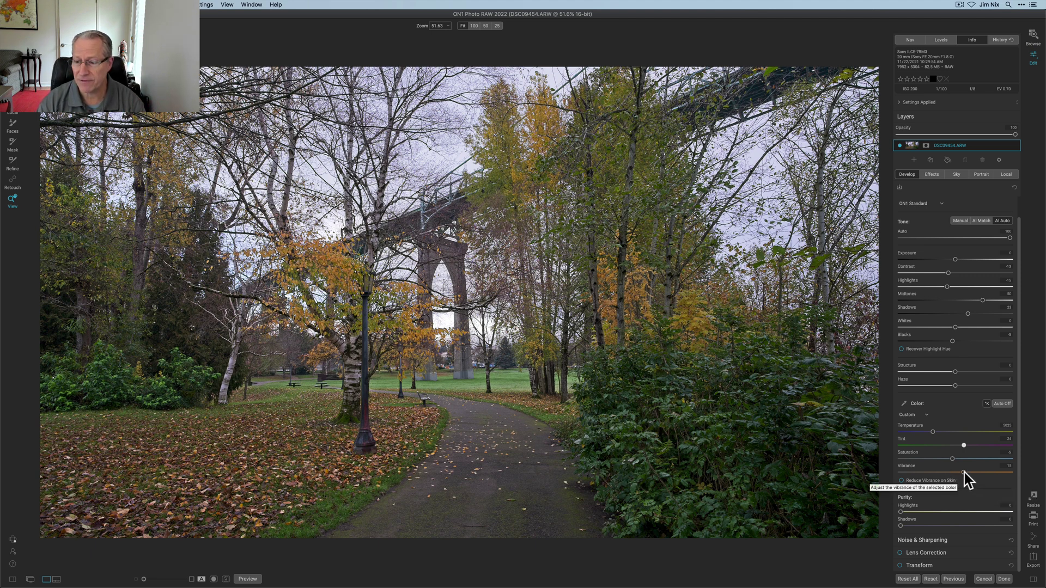
left_click_drag(963, 472, 966, 473)
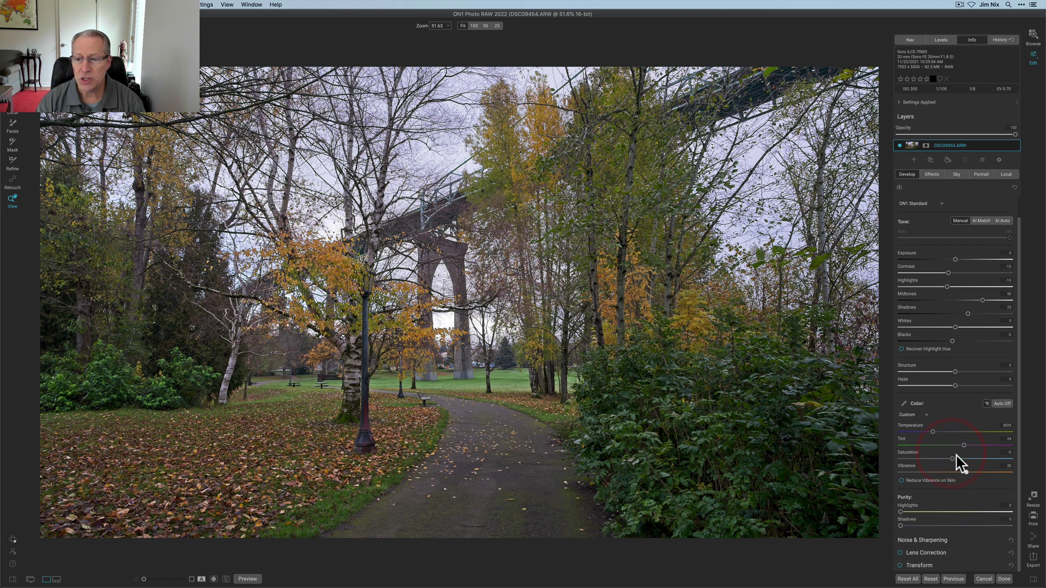
key("backslash")
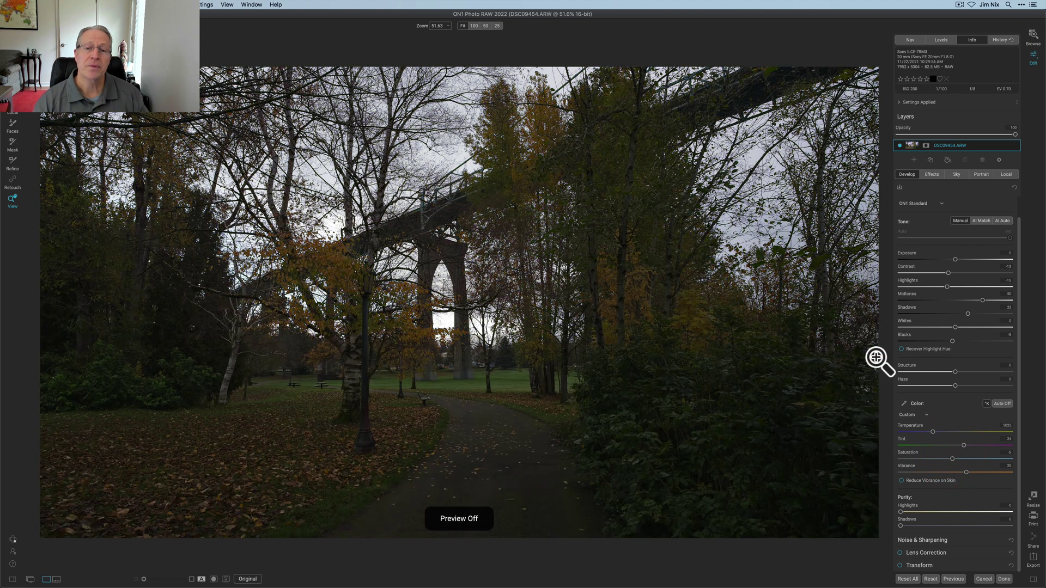
key("backslash")
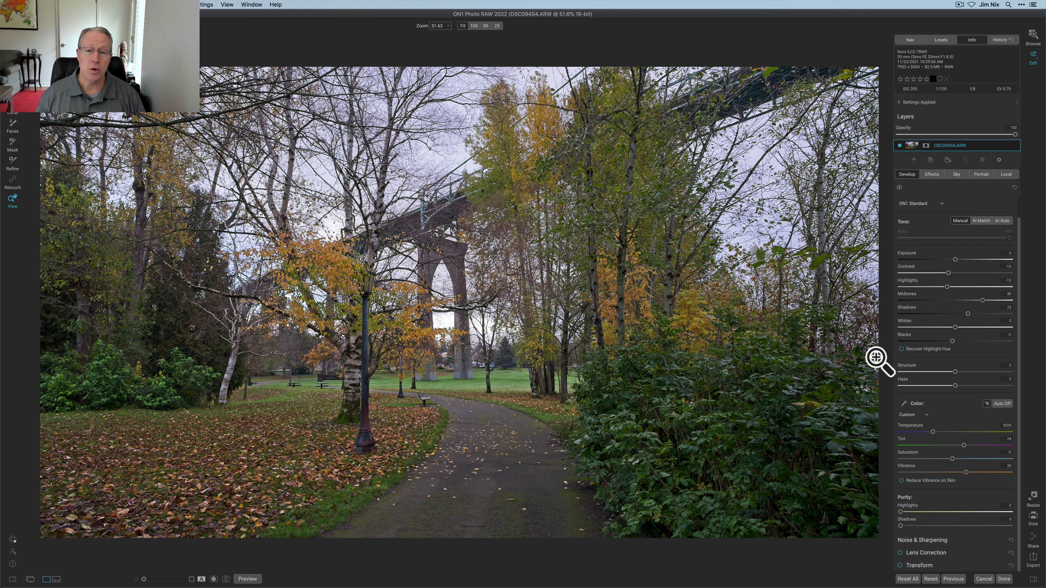
Add a Color Enhancer filter from the Effects tab and target the green color range
left_click(932, 175)
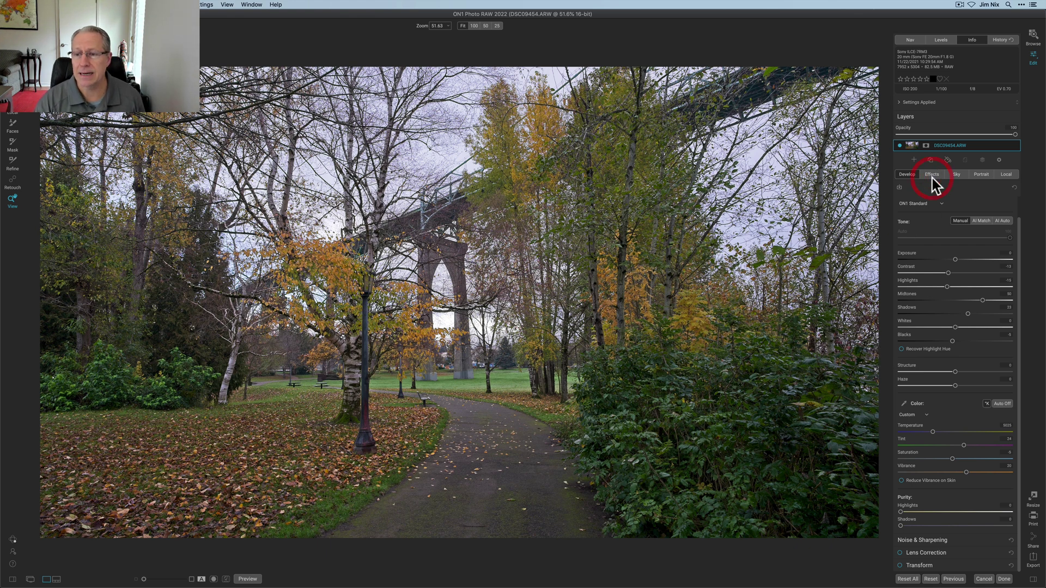
left_click(956, 202)
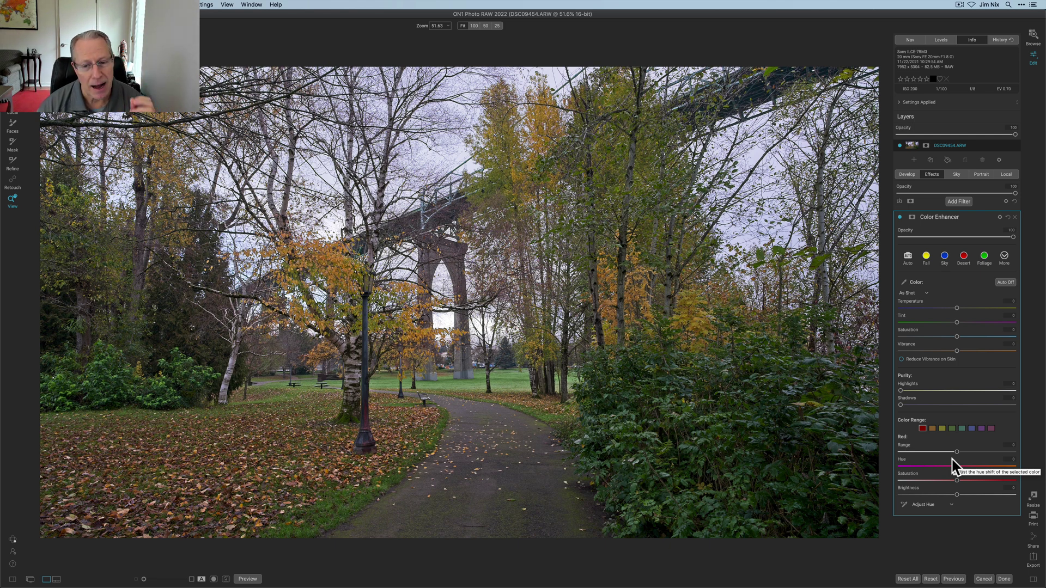
left_click(952, 428)
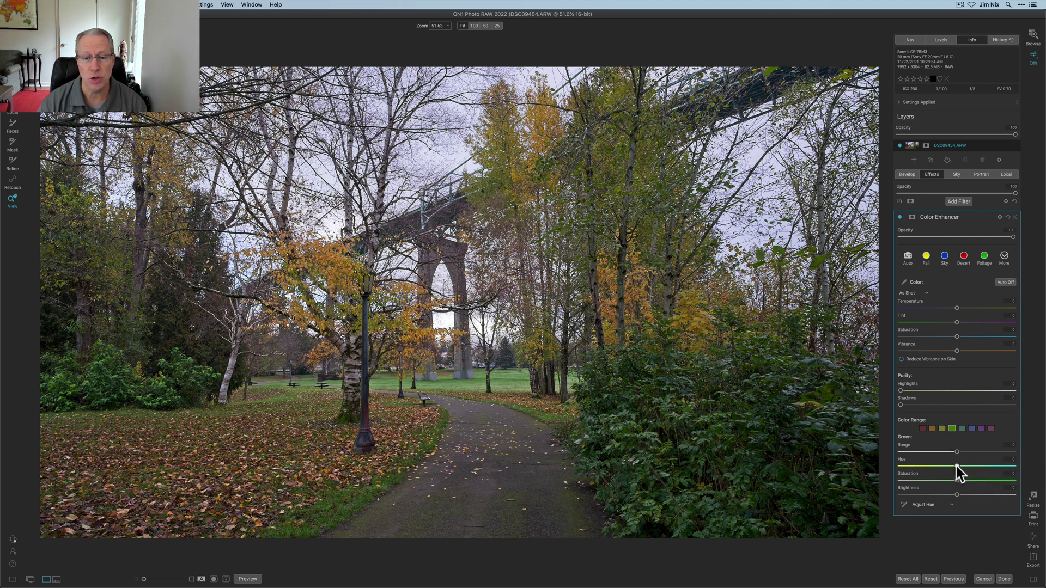
Try shifting the green Hue toward yellow, then reset it to neutral
left_click_drag(956, 467, 879, 467)
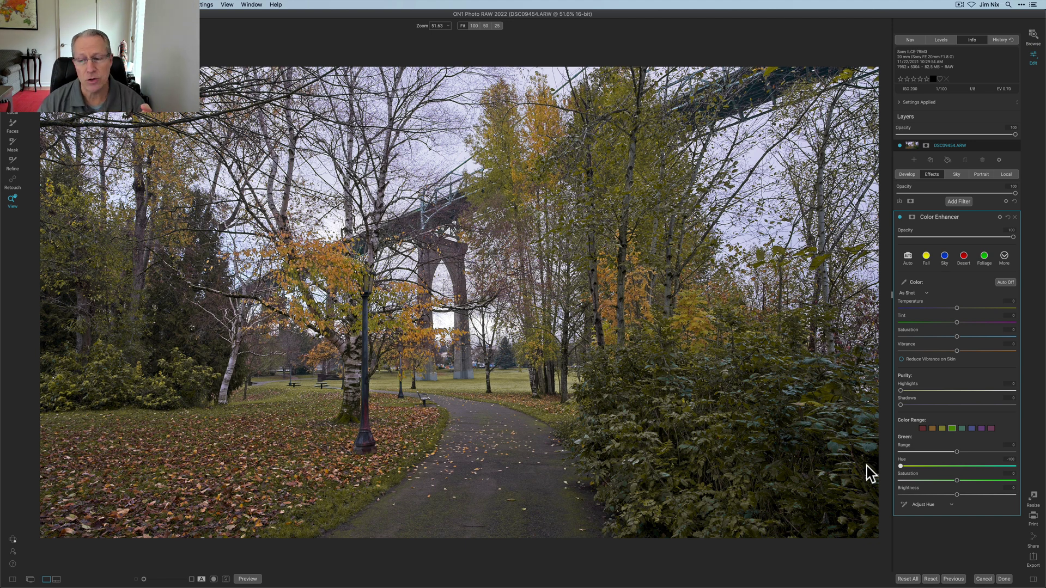
left_click(866, 468)
left_click(900, 467)
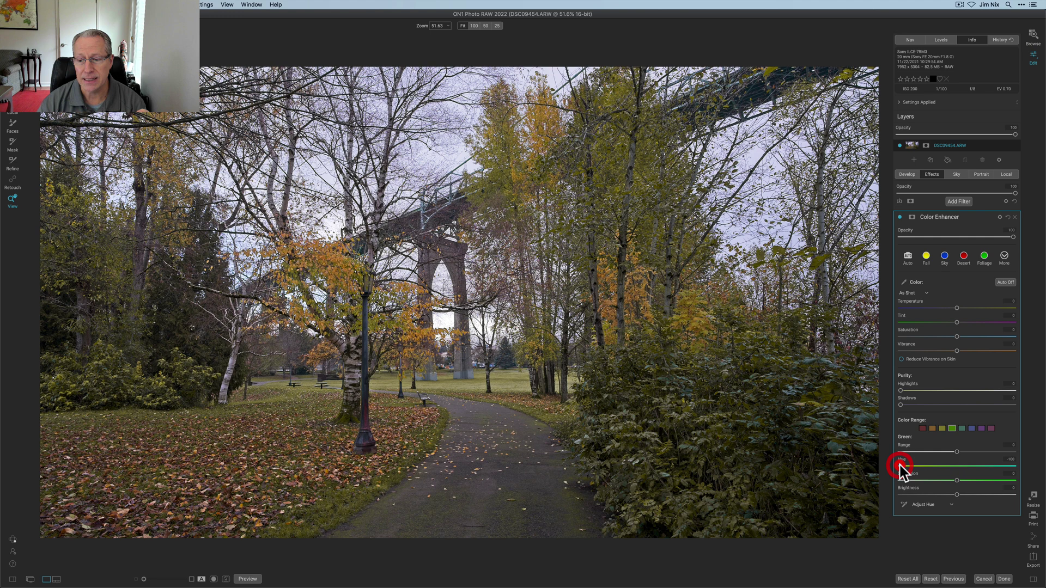
double_click(900, 466)
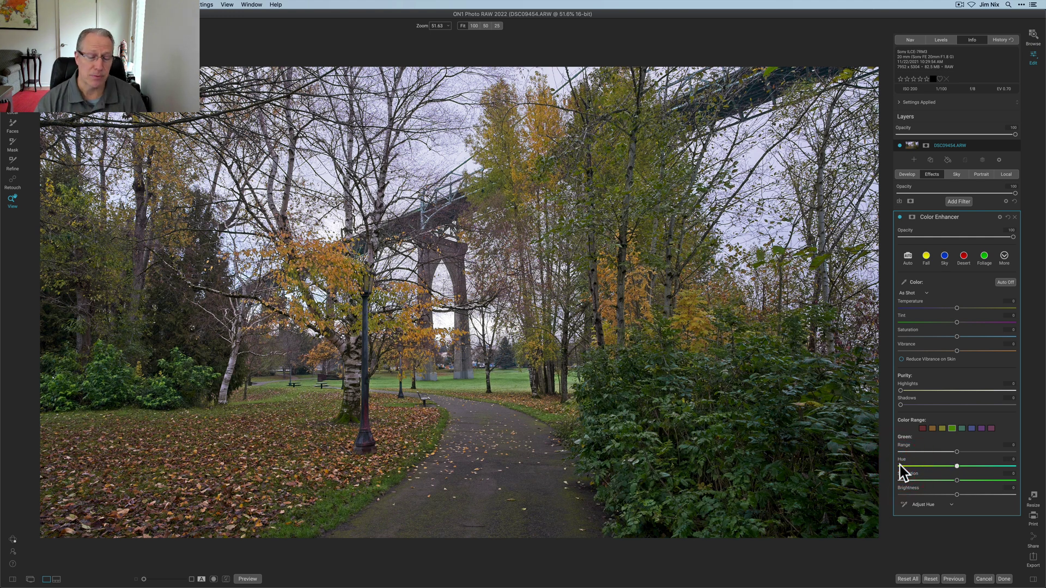
left_click(900, 467)
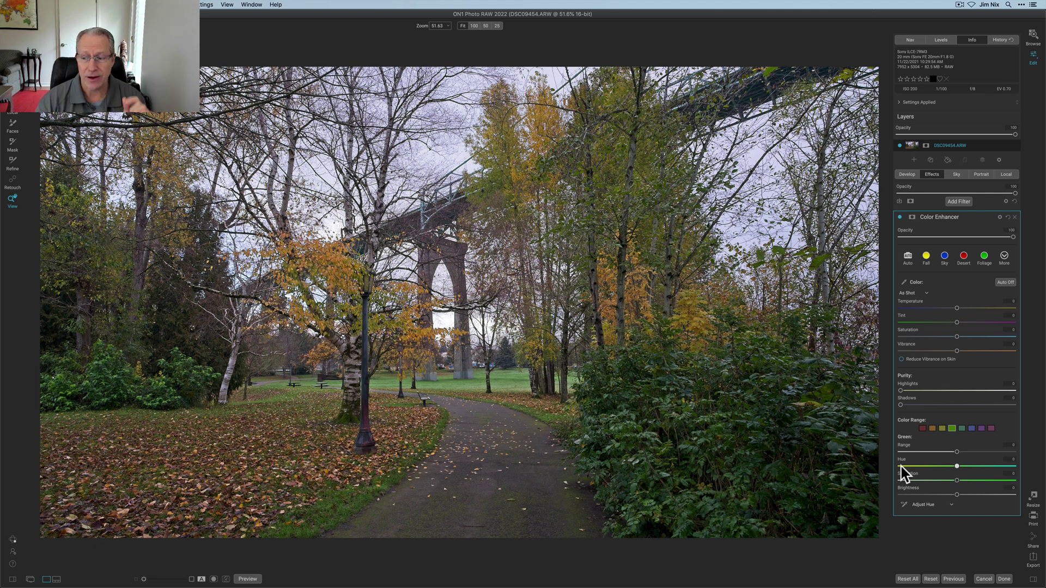
Set the yellow range Hue to -100 and raise its Saturation to about 11
left_click(942, 428)
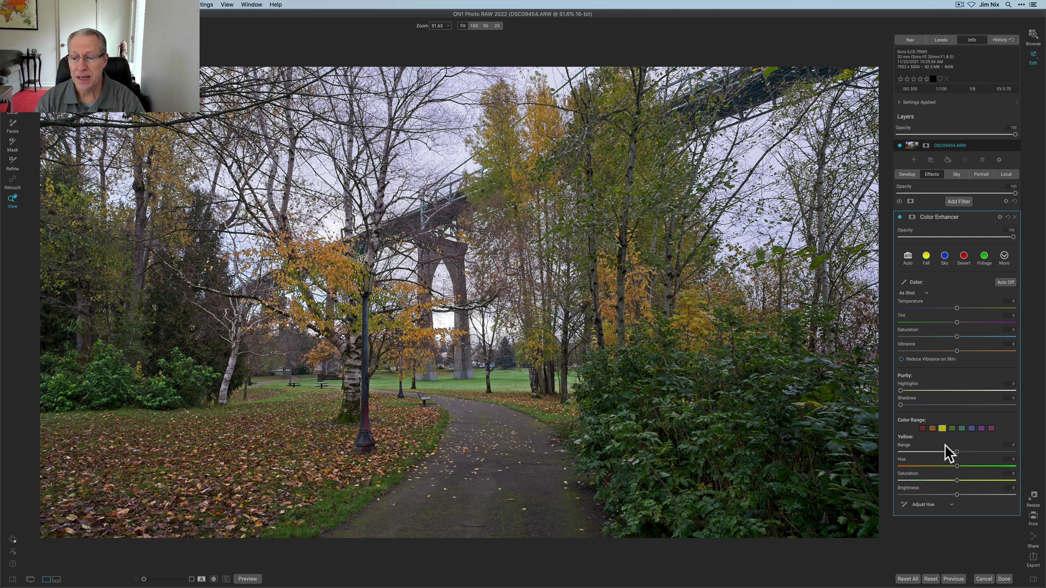
left_click_drag(956, 466, 835, 461)
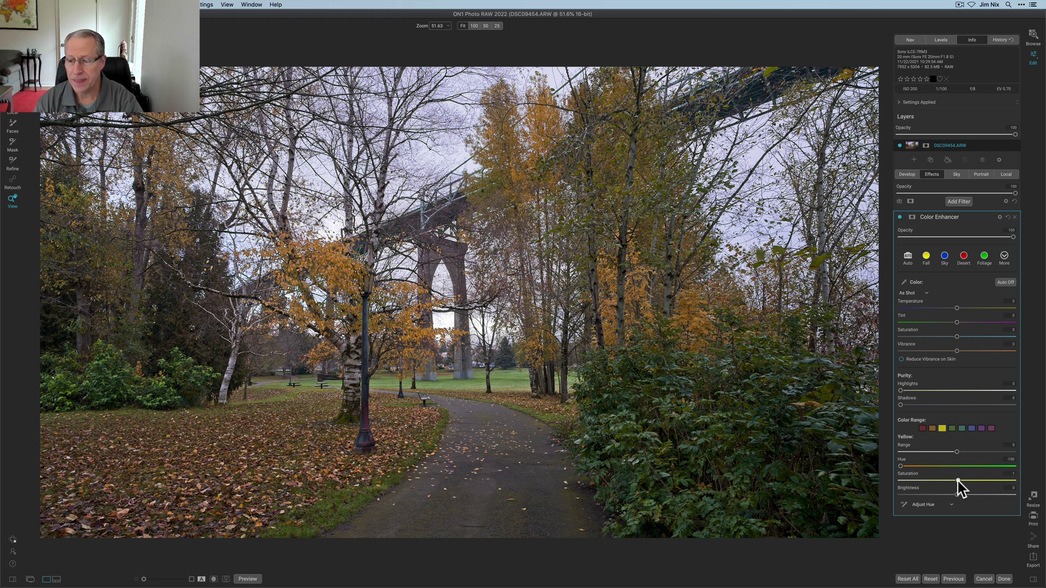
left_click_drag(957, 479, 970, 480)
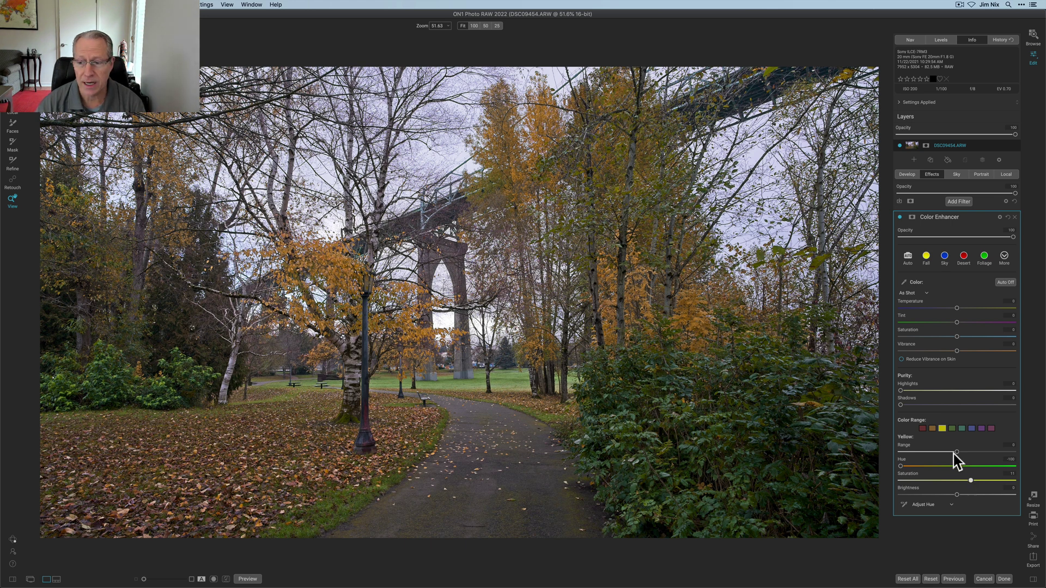
Target the orange range, raise its Saturation and settle its Hue at -48
left_click(933, 428)
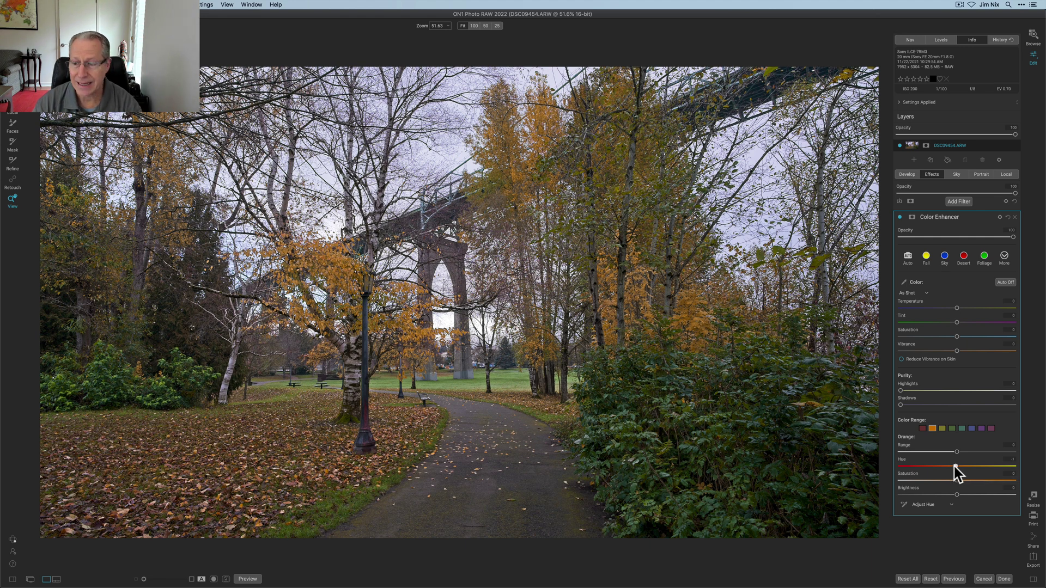
left_click_drag(955, 466, 913, 466)
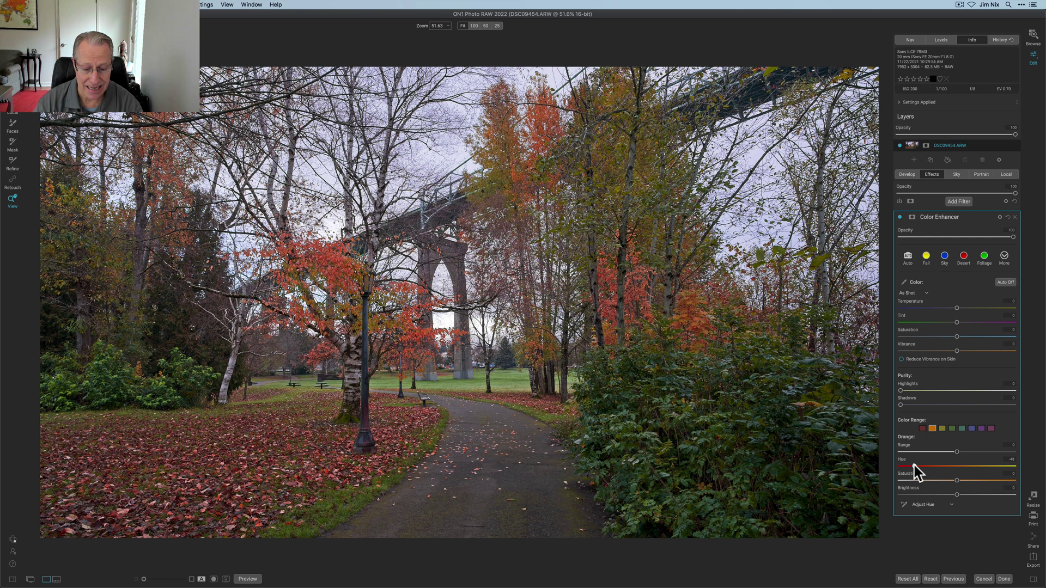
left_click_drag(957, 480, 969, 481)
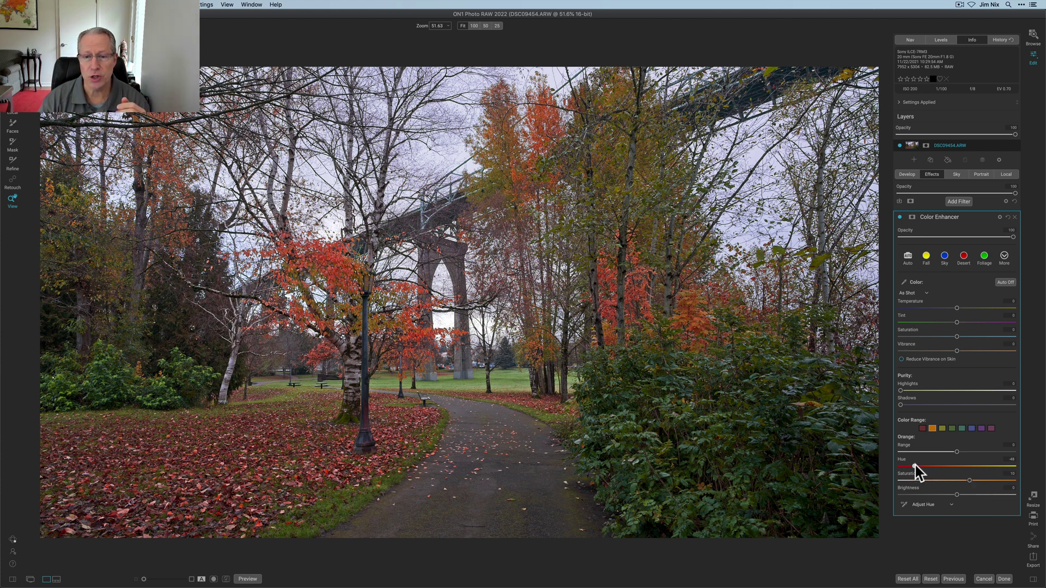
left_click_drag(915, 466, 845, 466)
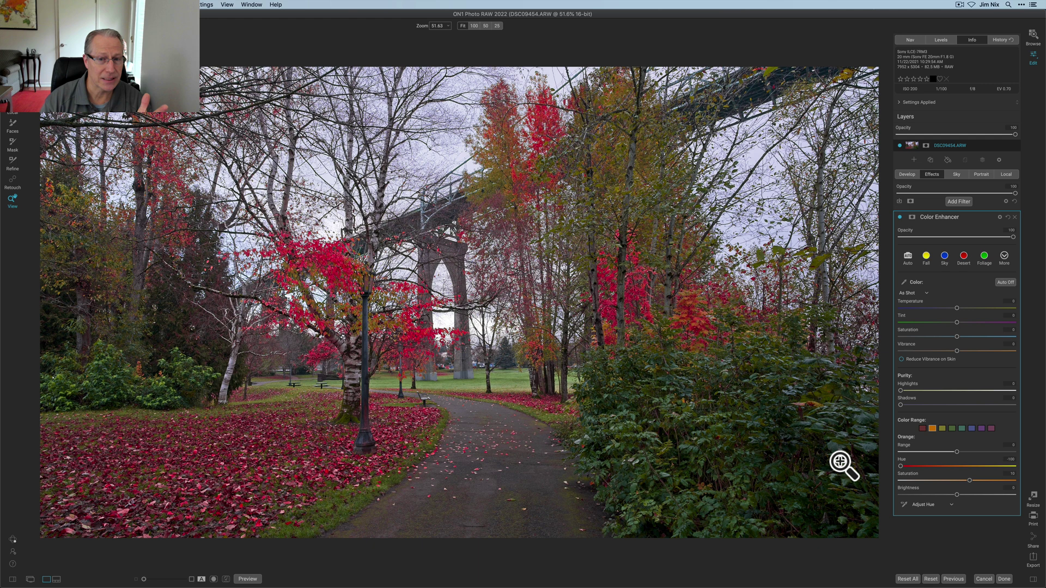
left_click(914, 467)
left_click(913, 467)
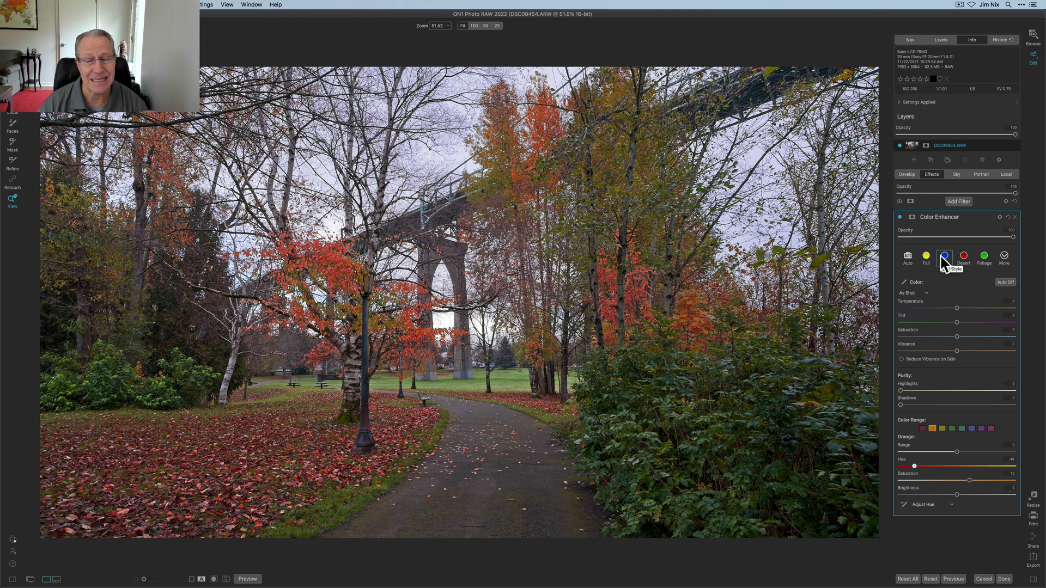
left_click(900, 217)
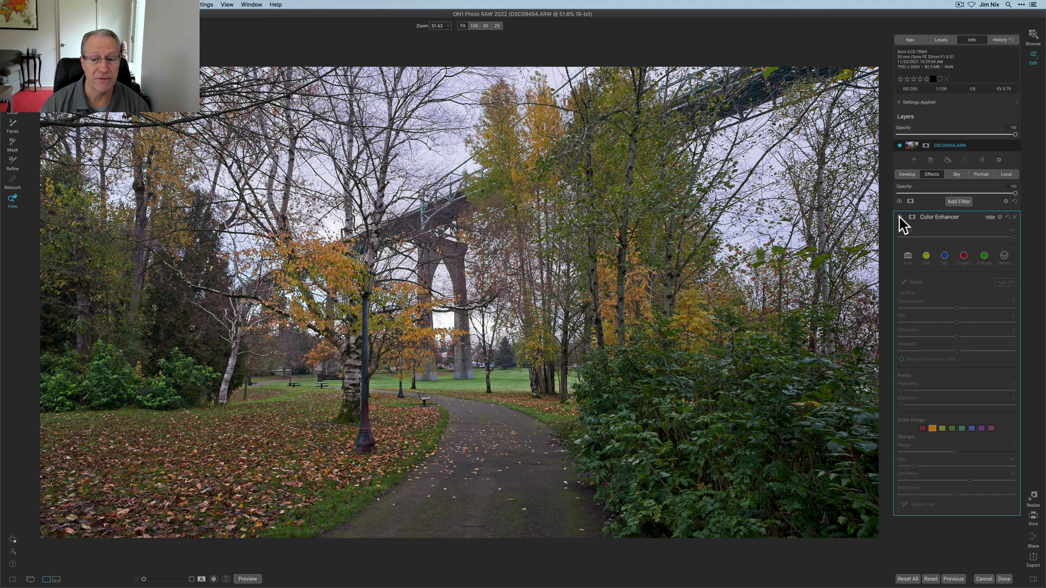
left_click(899, 218)
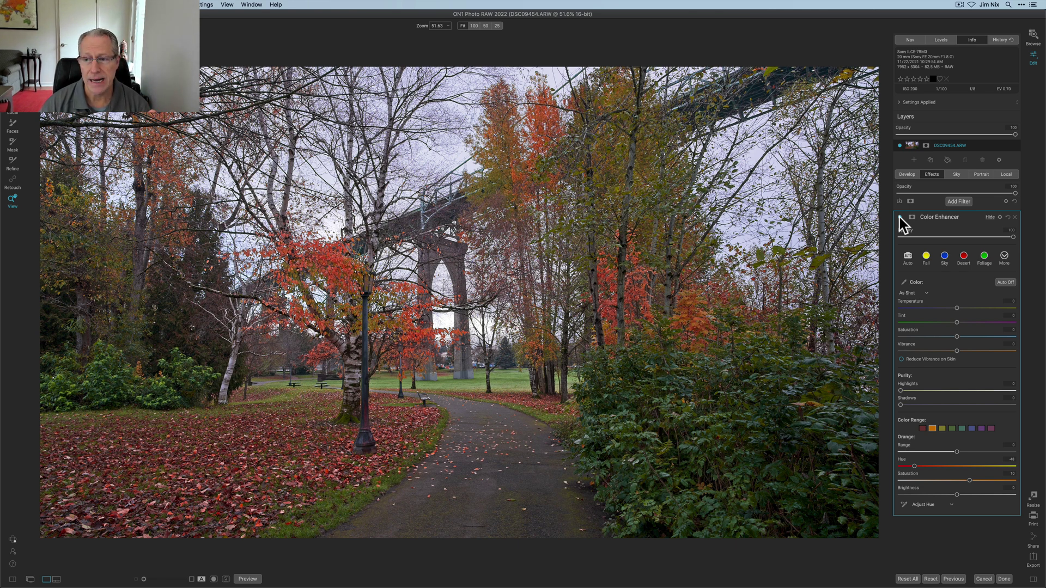
left_click(899, 217)
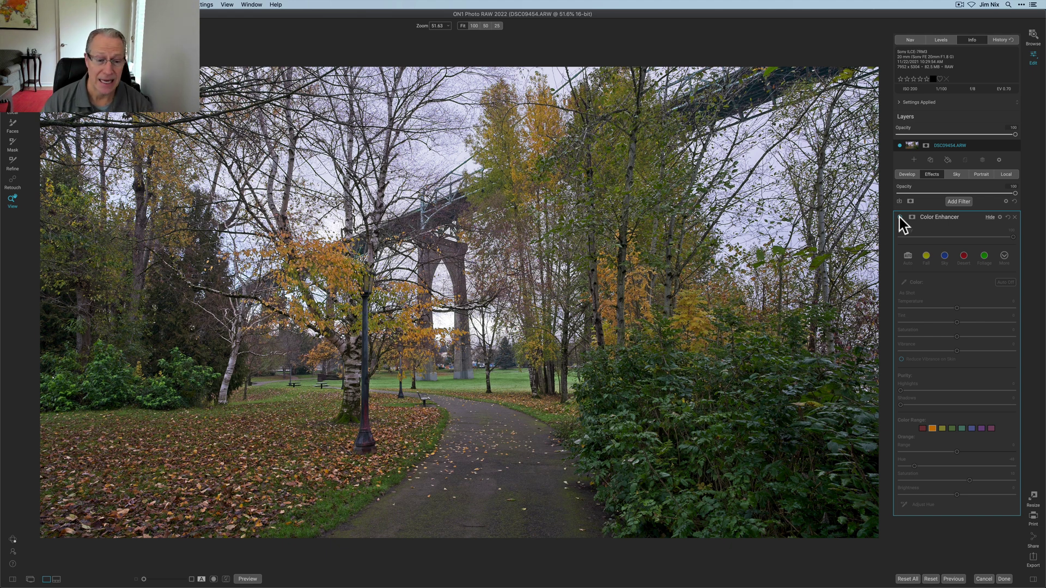
left_click(900, 218)
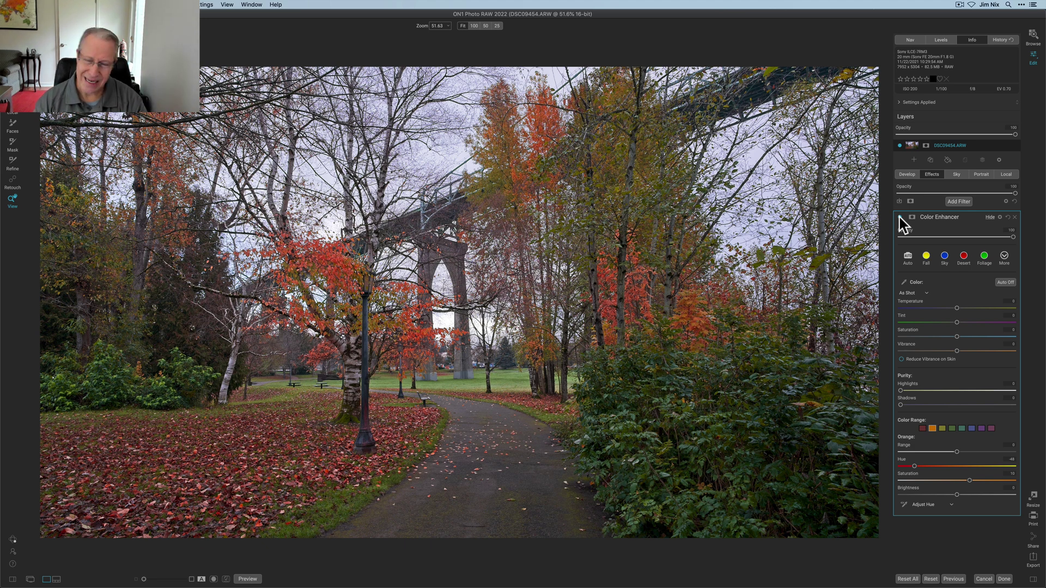
Add a Sunshine filter with Glow 16 and Warmth 34, toggling it off and on to compare
left_click(967, 203)
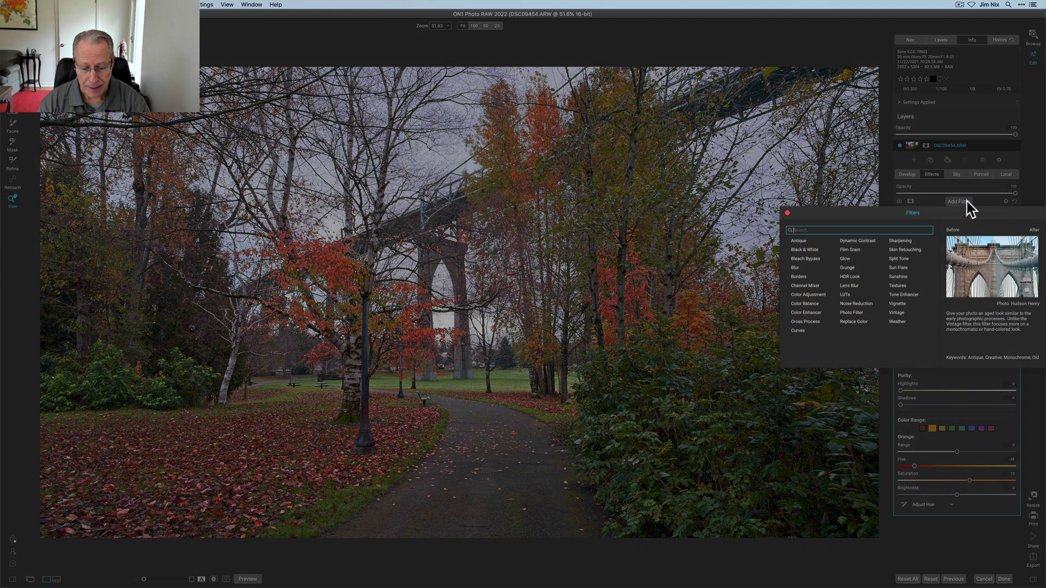
left_click(901, 277)
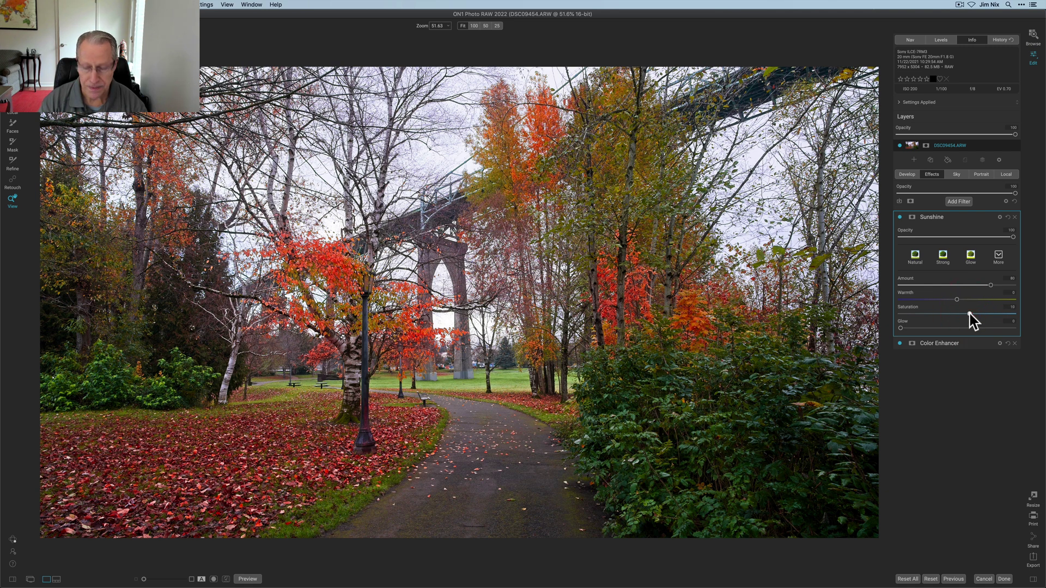
left_click_drag(900, 327, 918, 328)
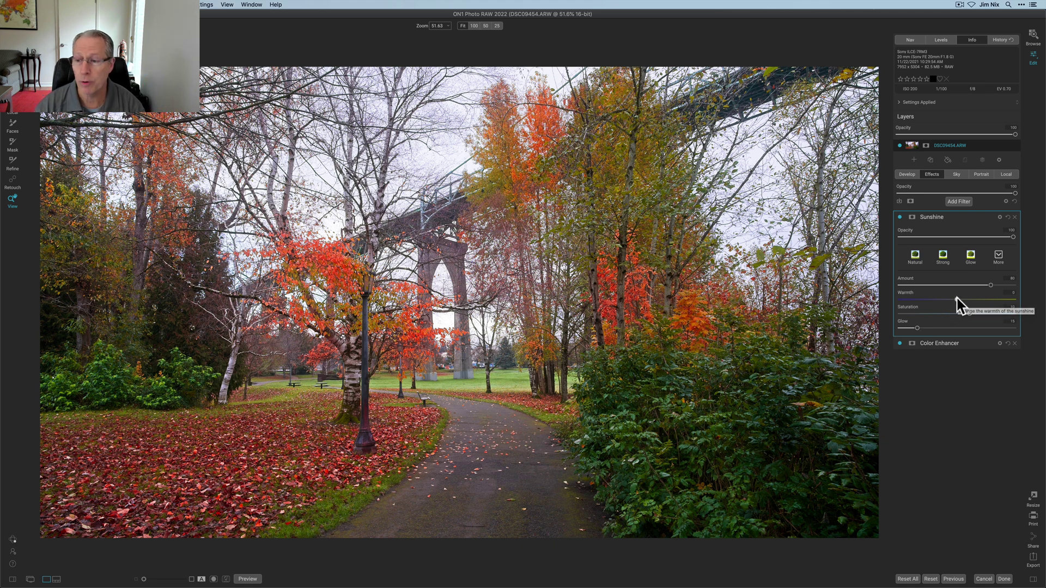
mouse_move(965, 299)
left_mouse_down()
mouse_move(991, 298)
mouse_move(959, 297)
left_mouse_up()
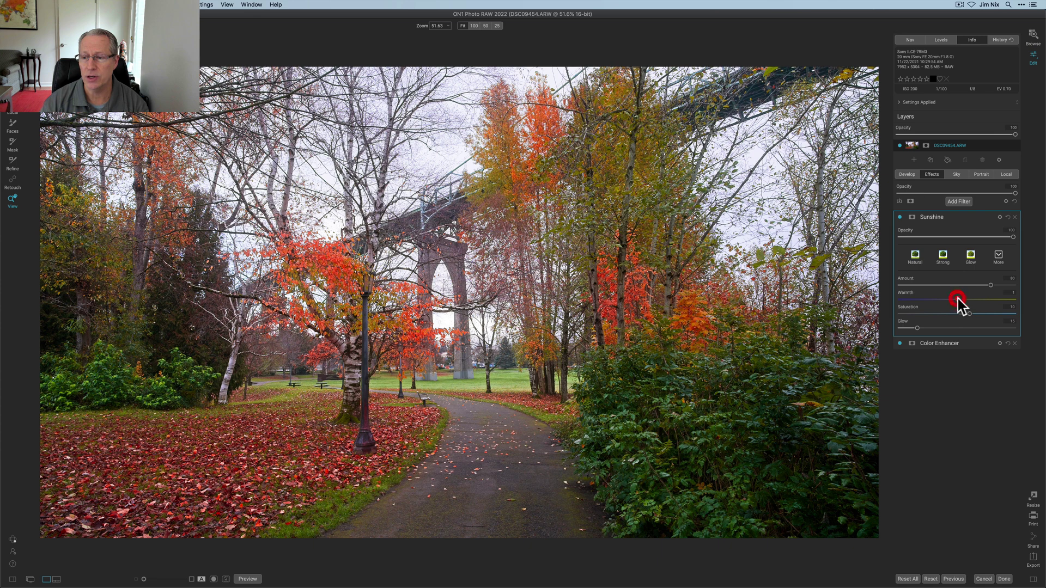
left_click(900, 218)
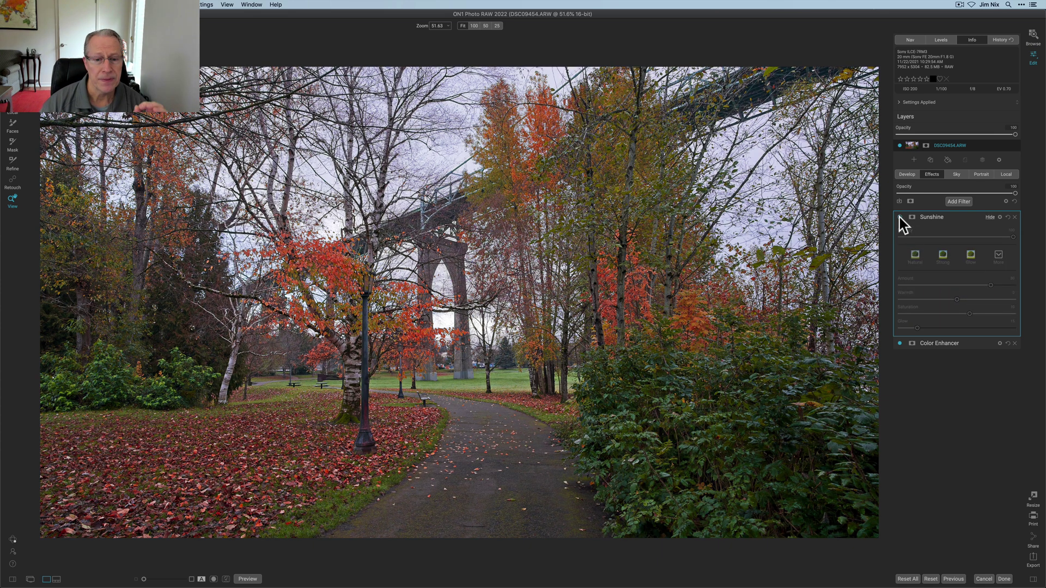
left_click(900, 217)
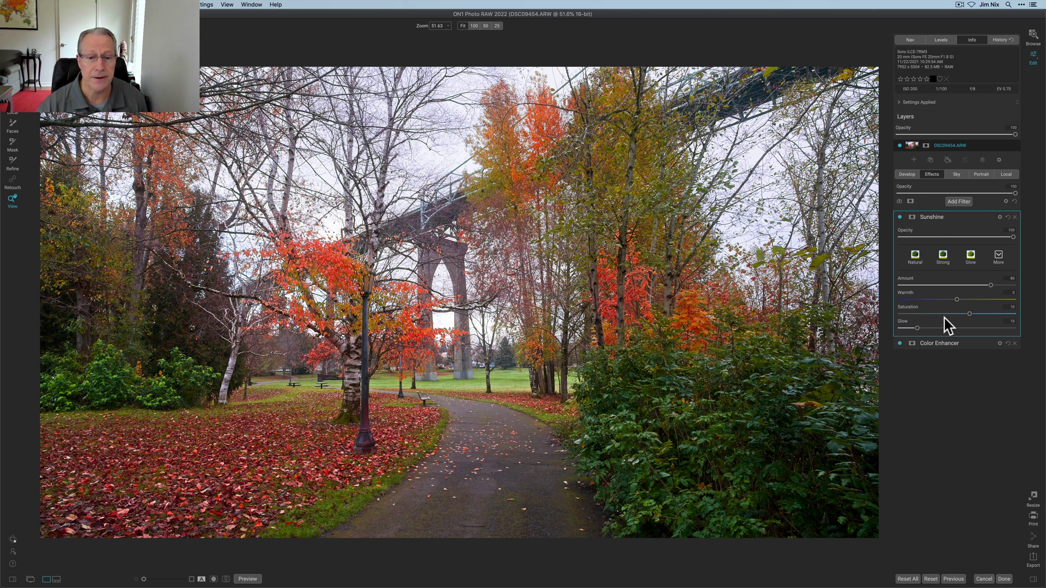
Add a Big Softy Vignette, with Brightness raised slightly and Size reduced slightly
left_click(956, 201)
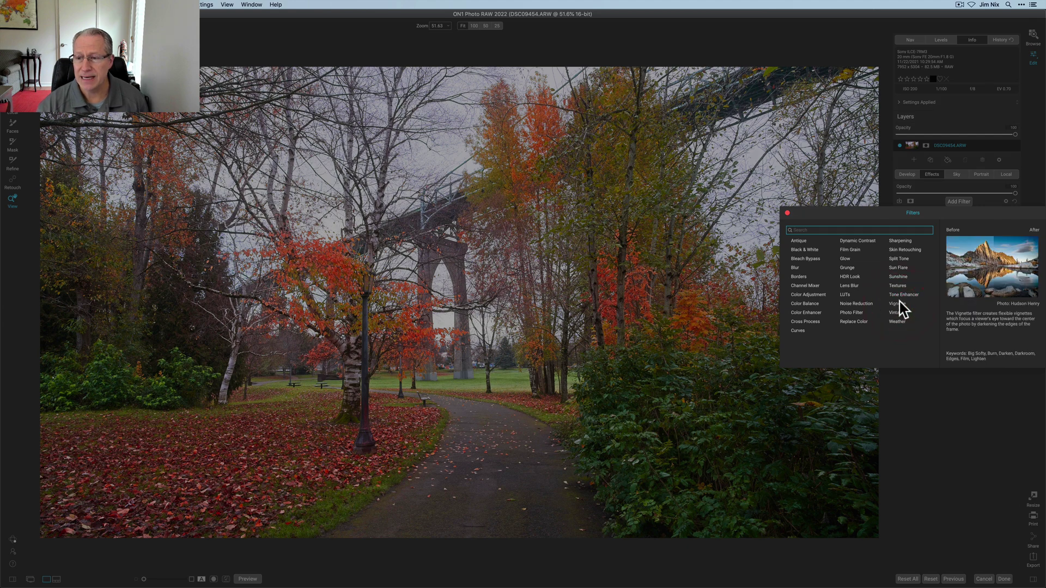
left_click(898, 303)
left_click(950, 257)
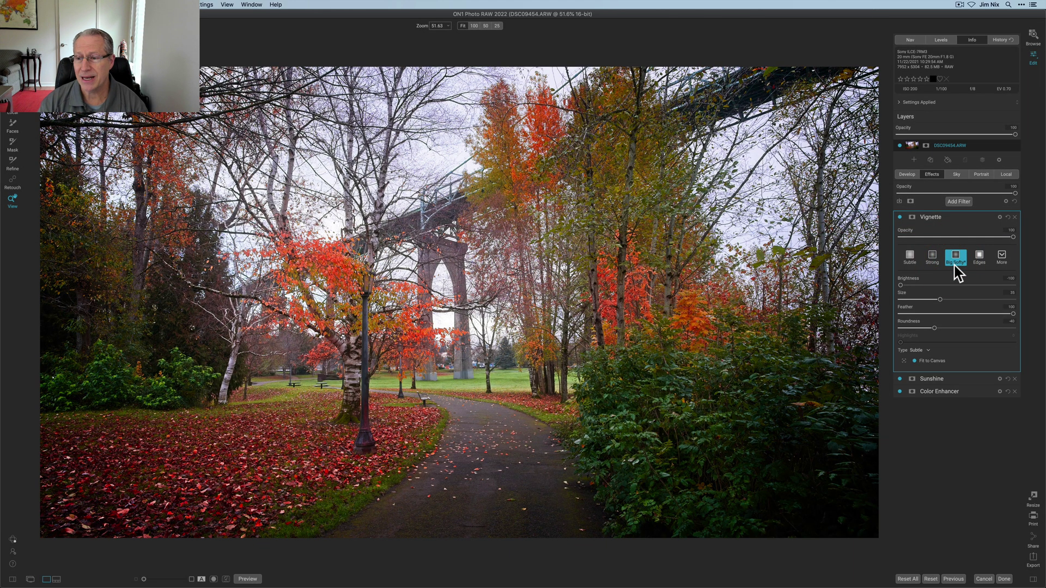
left_click_drag(900, 287, 921, 287)
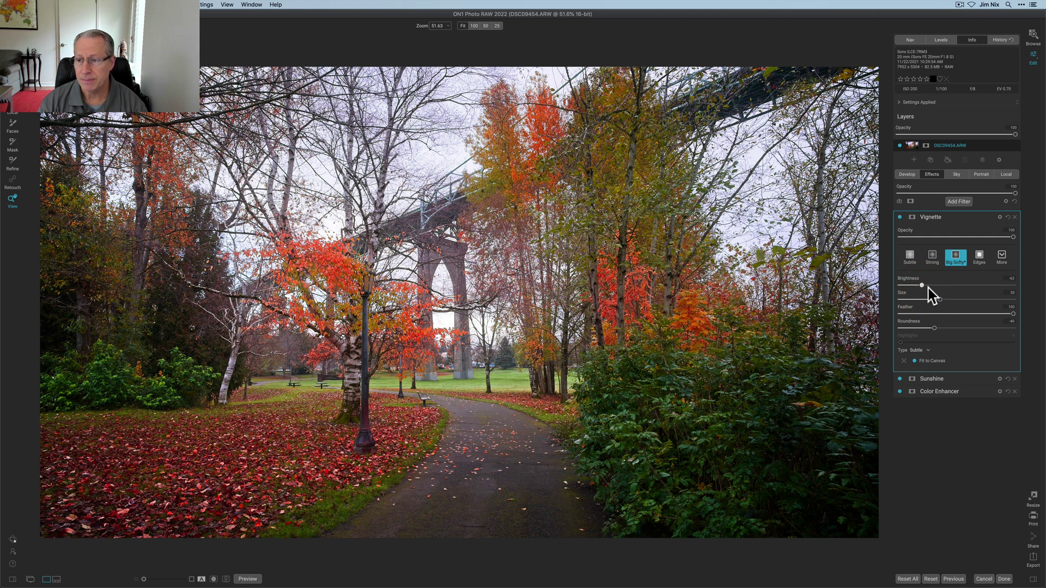
left_click_drag(940, 299, 931, 298)
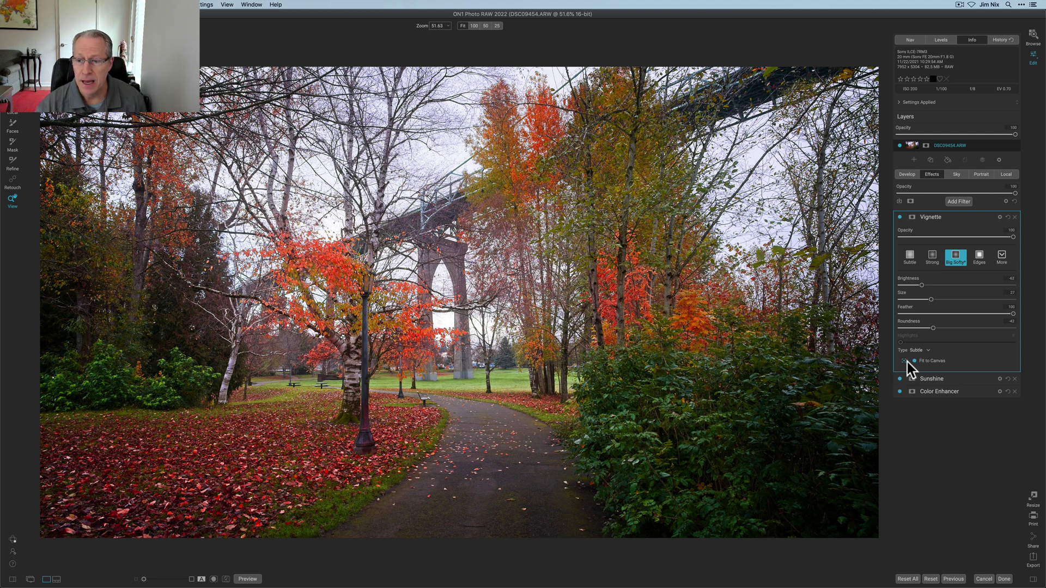
Place the vignette centre on the path in the lower middle, then hide the Vignette to compare
left_click(500, 411)
left_click_drag(594, 365, 533, 400)
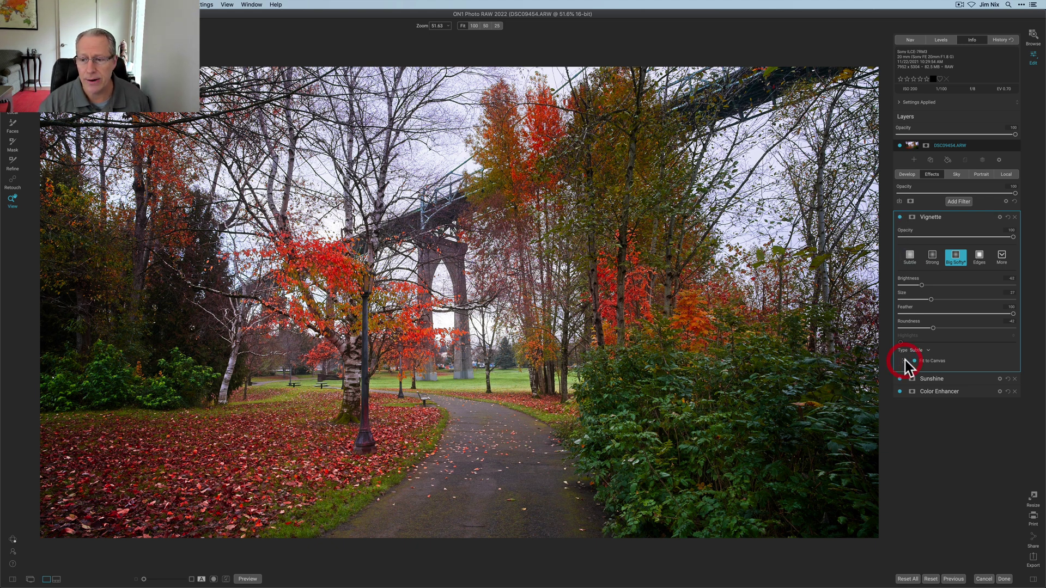
left_click(476, 283)
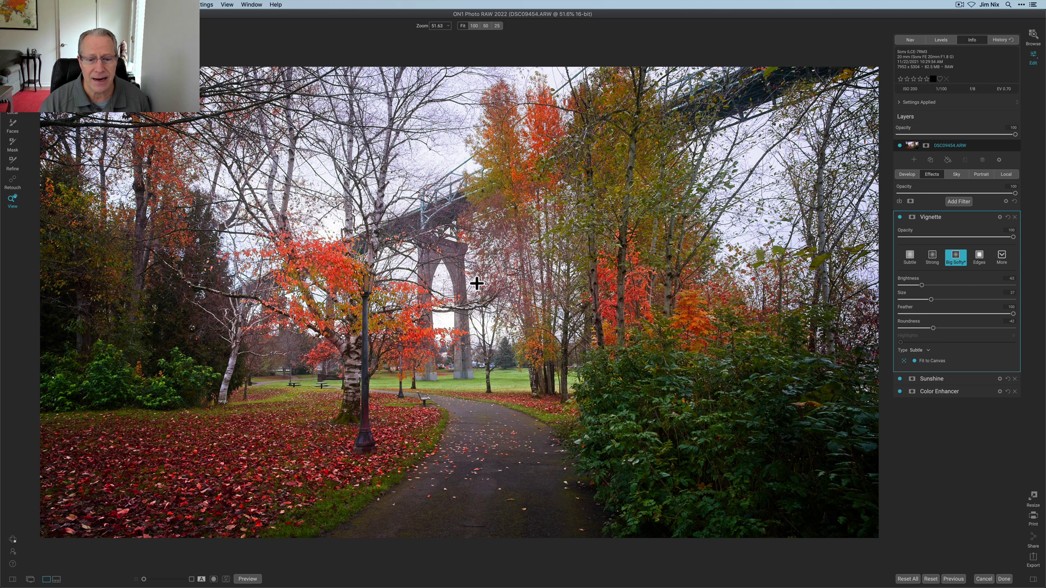
left_click(353, 323)
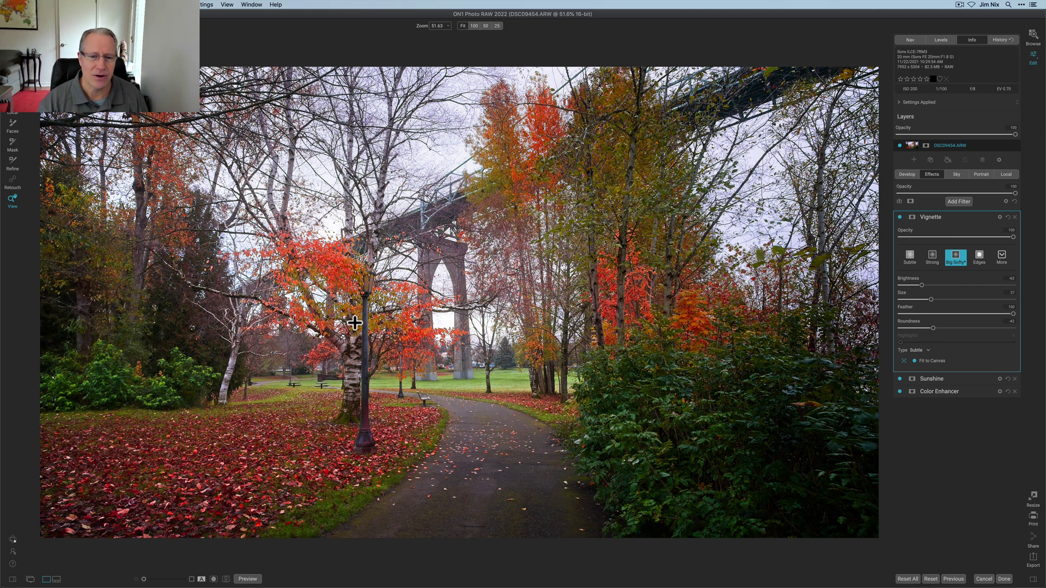
left_click(472, 358)
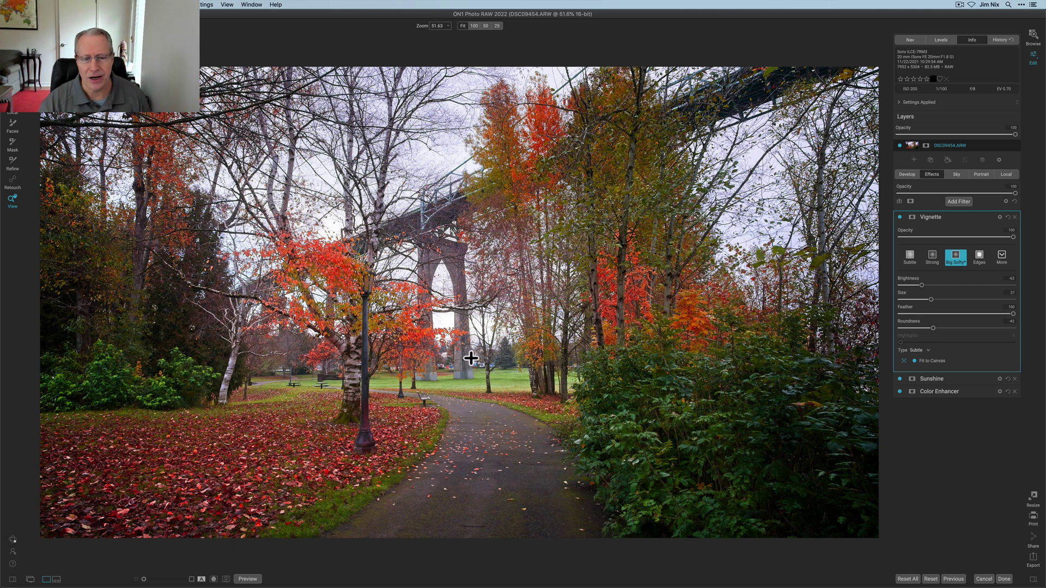
left_click(499, 409)
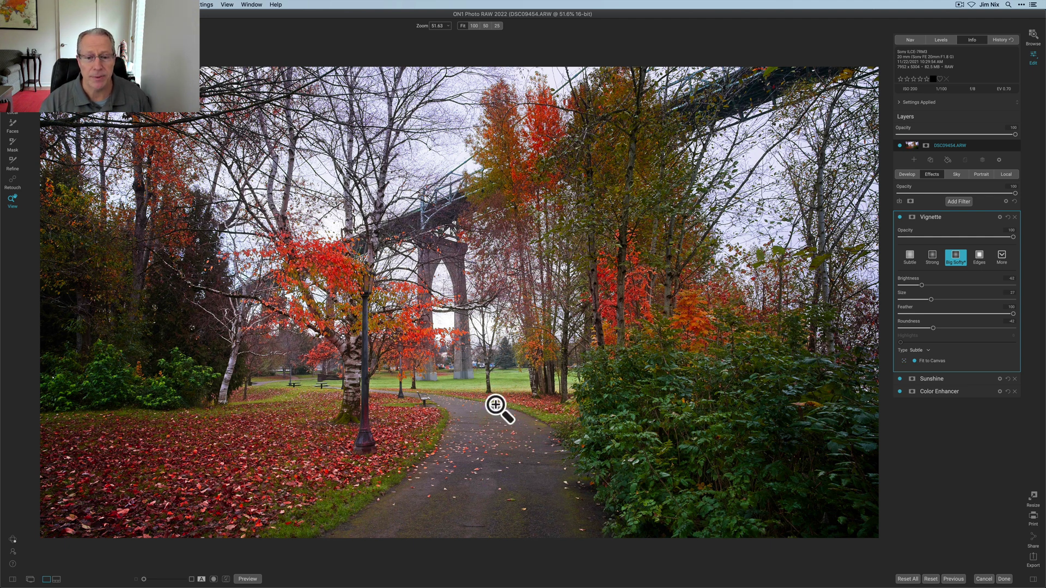
left_click(900, 217)
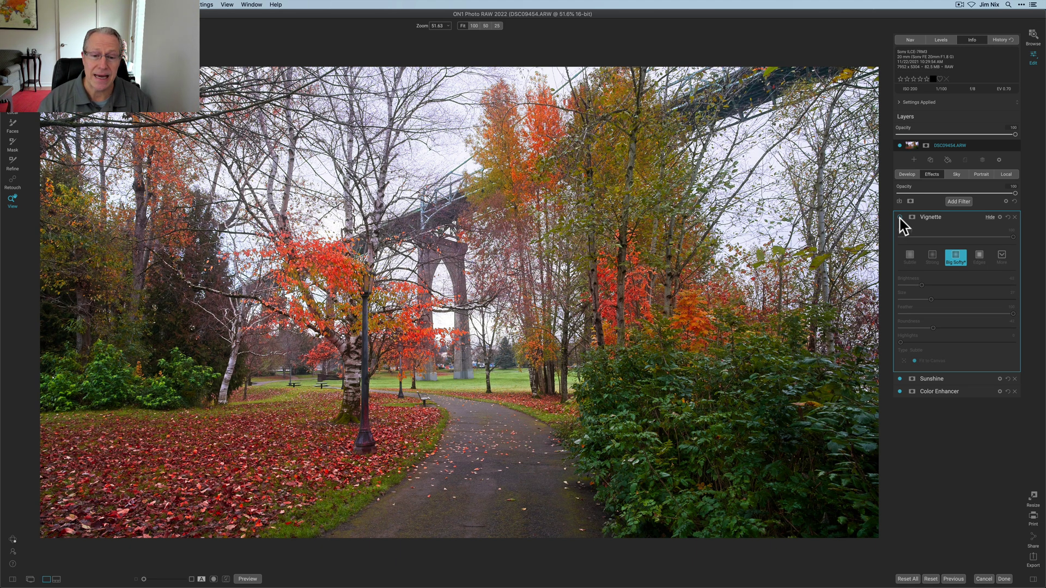
Re-enable and collapse the Vignette, then toggle Color Enhancer and the original preview to compare
left_click(900, 217)
left_click(945, 218)
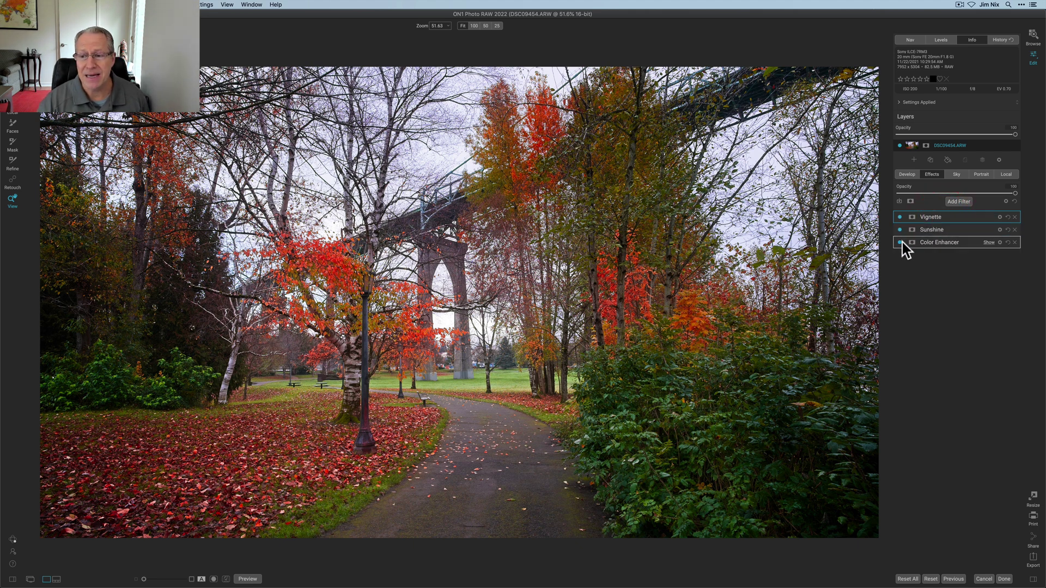
left_click(900, 243)
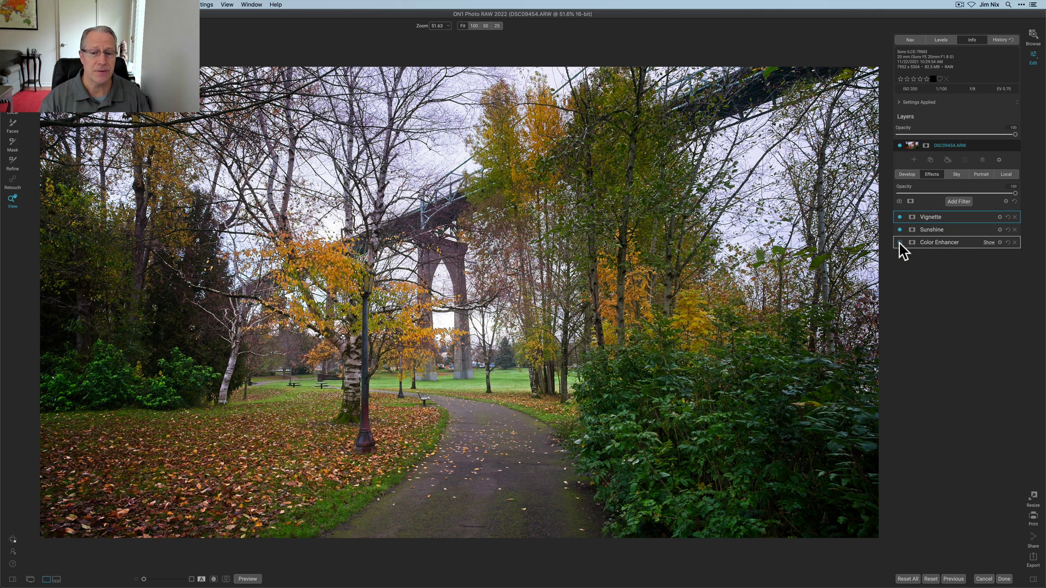
left_click(900, 242)
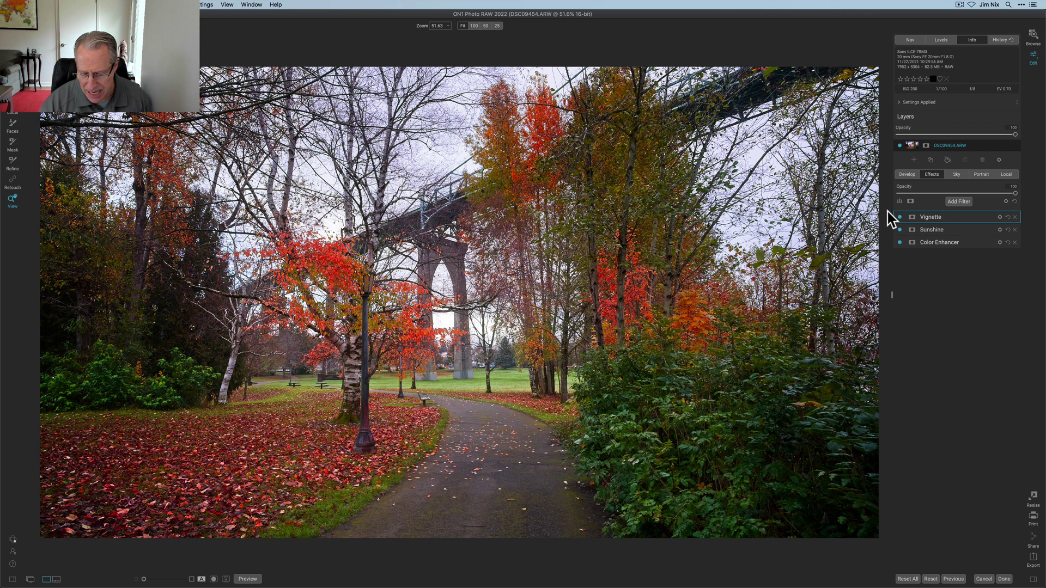
key("backslash")
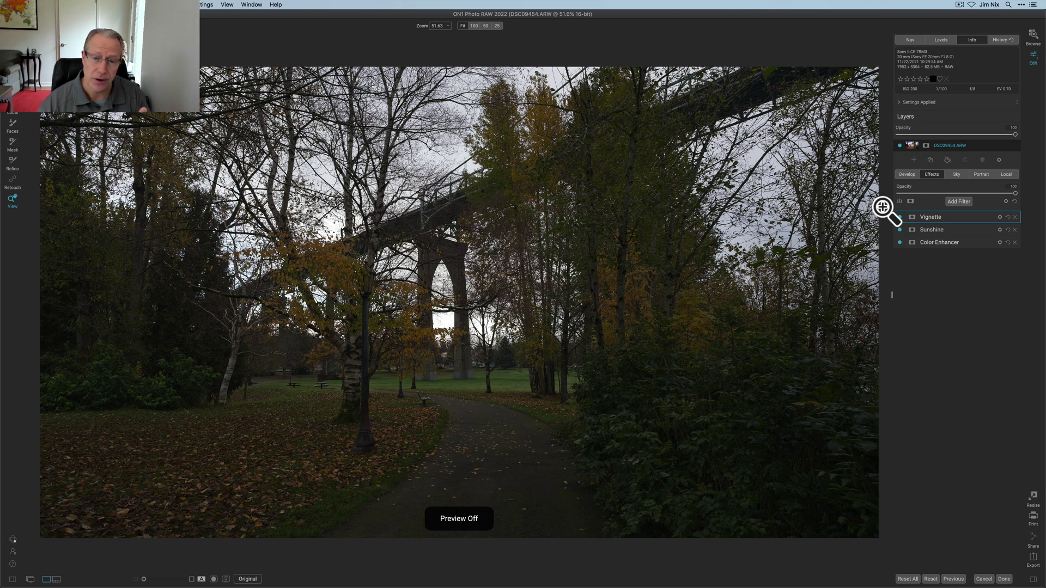
key("backslash")
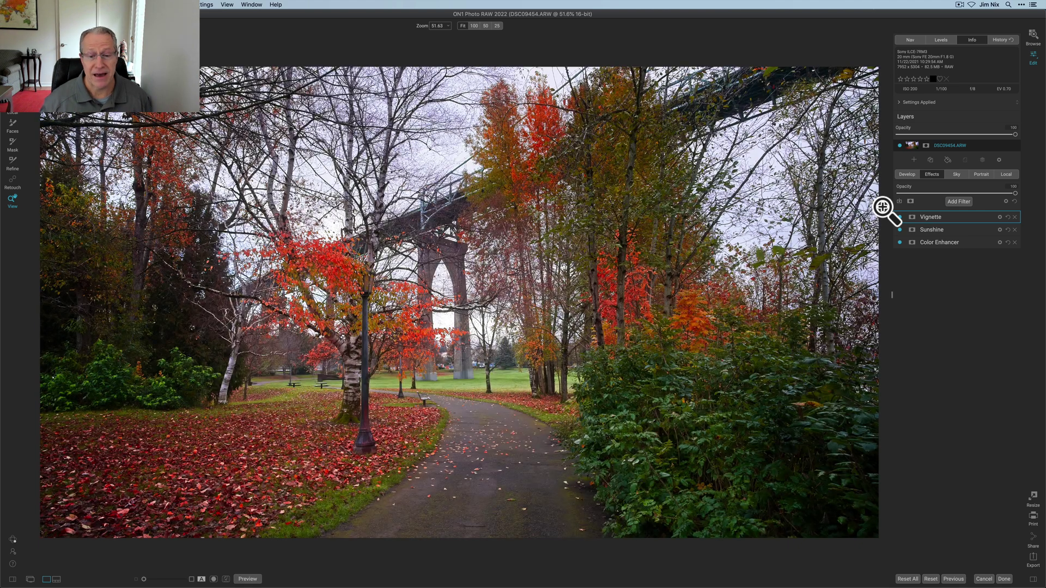